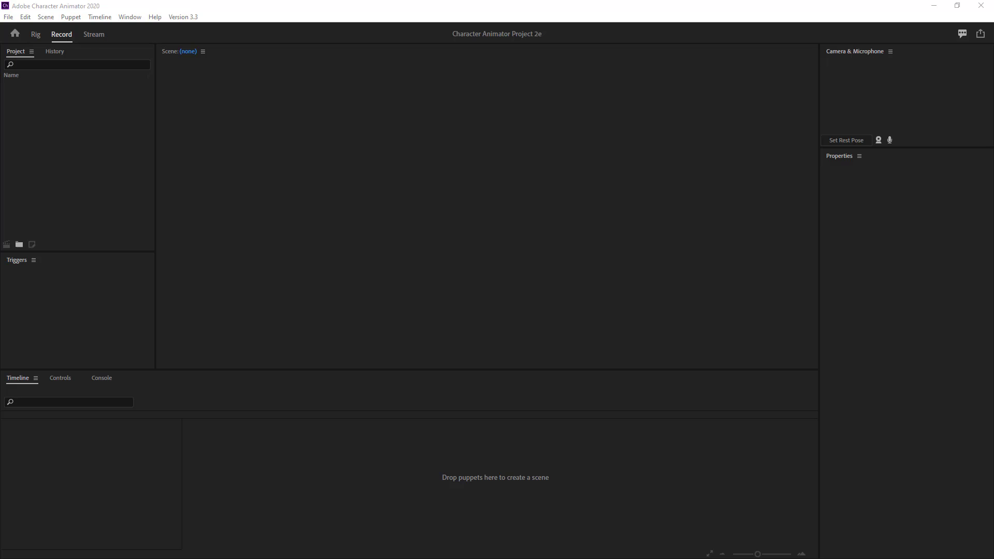
Step: Bring the Character Animator window with the empty project into focus
click(478, 200)
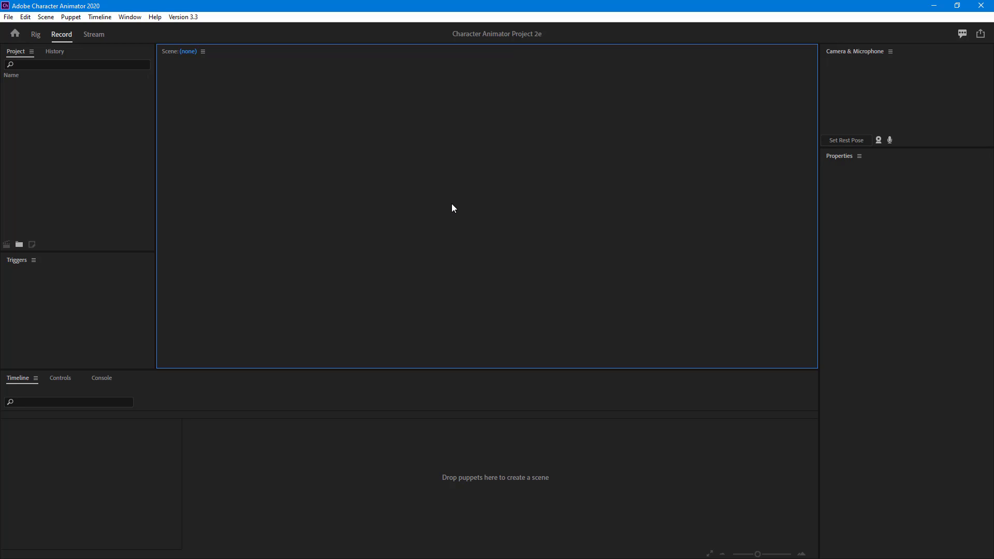
Step: Import Shapes.ai as the Shapes puppet and open it in Rig
click(8, 18)
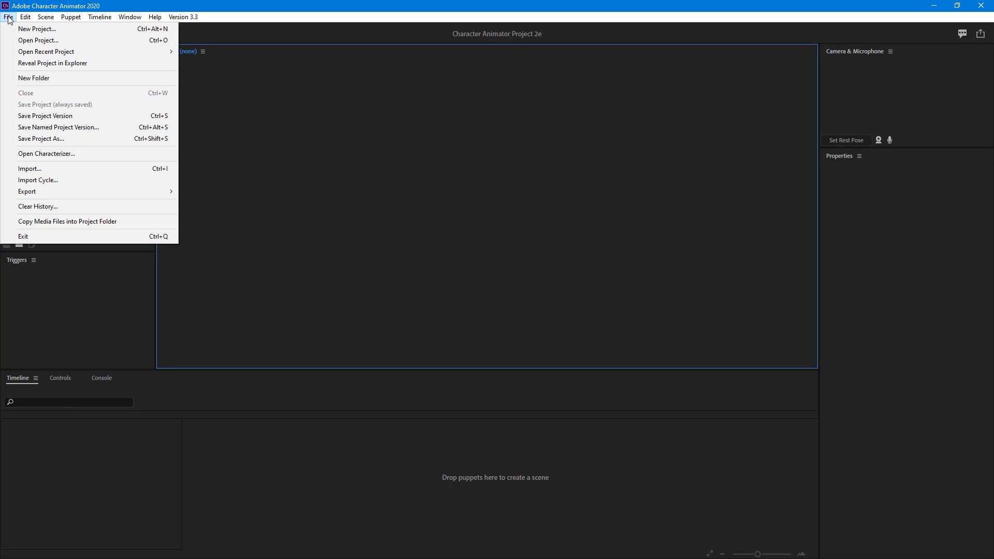
click(65, 170)
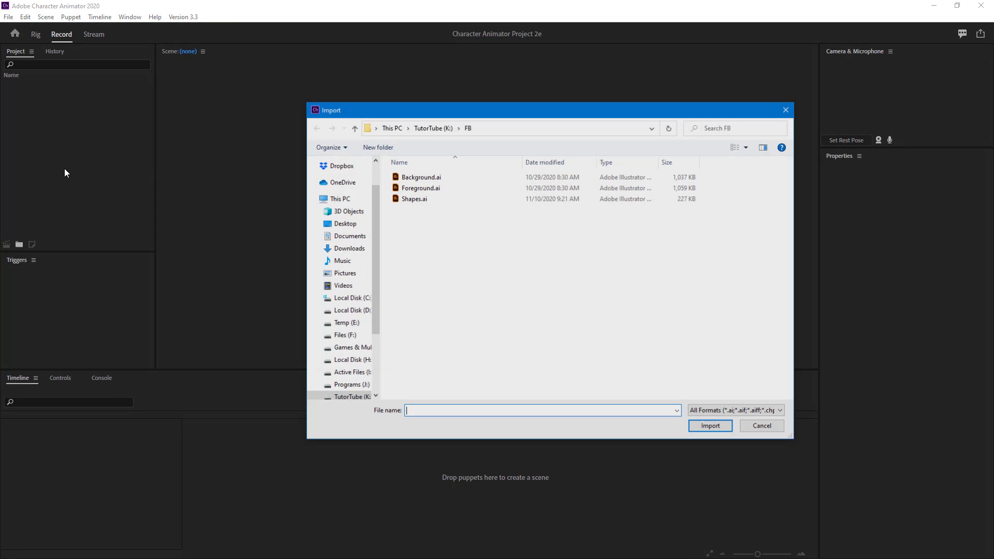
click(416, 201)
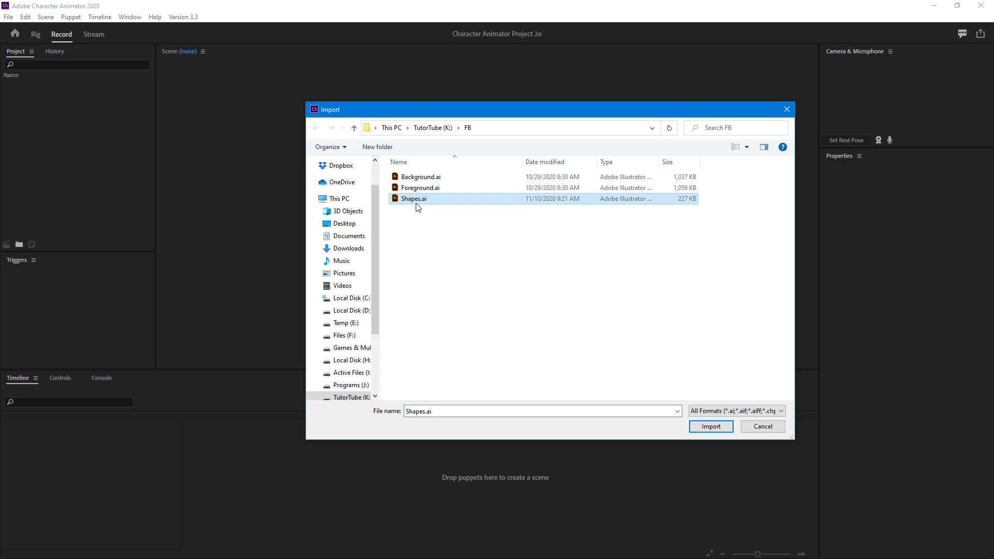
click(712, 428)
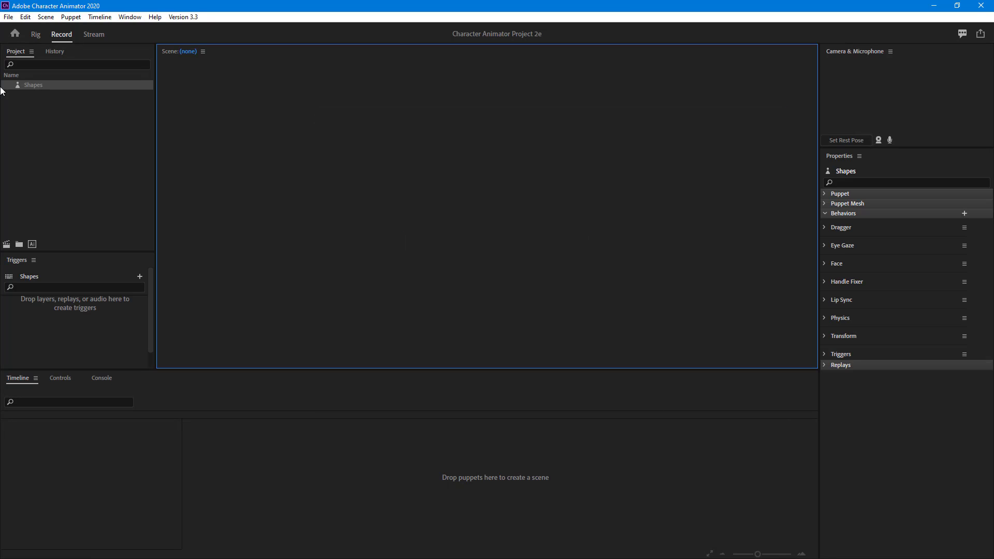
double_click(23, 85)
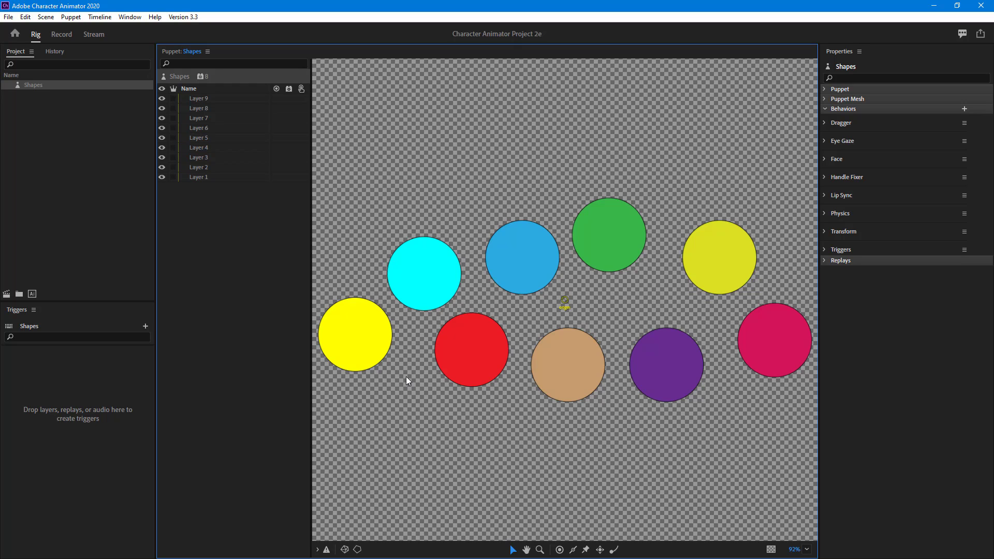
Step: Add the Shapes puppet to a new scene, Scene - Shapes, in the Record workspace
click(61, 34)
drag(38, 86, 238, 484)
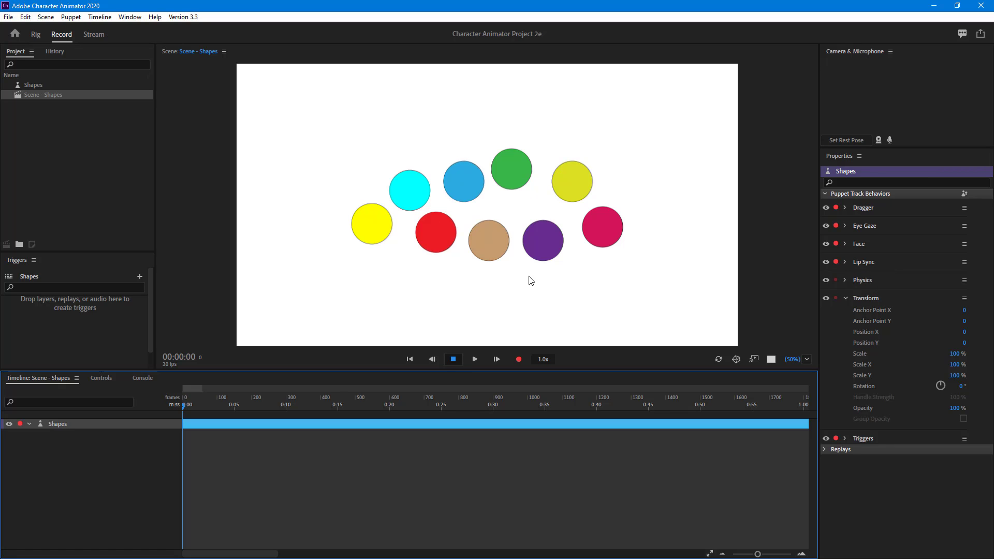
Step: Reopen the Shapes puppet in Rig and briefly inspect its Physics behavior settings
double_click(17, 84)
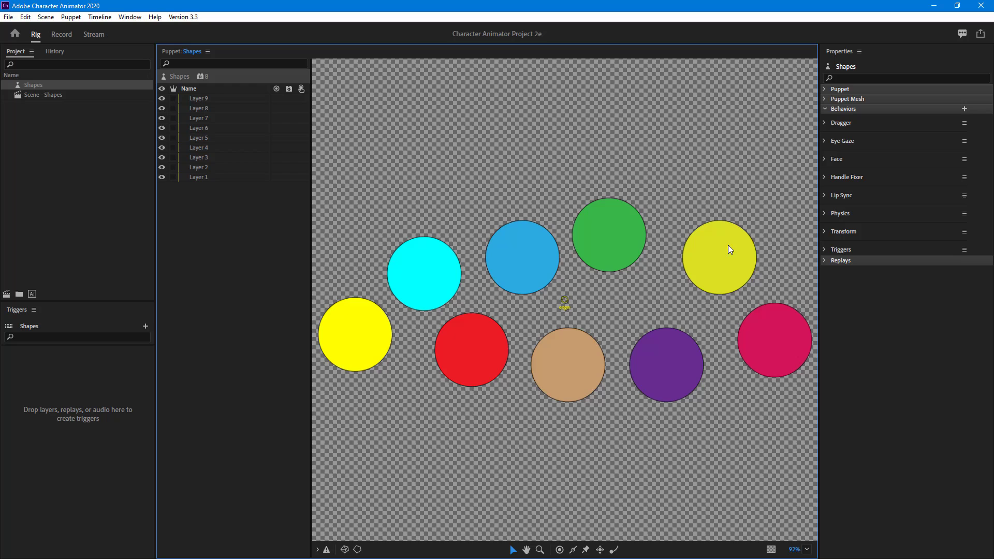
click(825, 213)
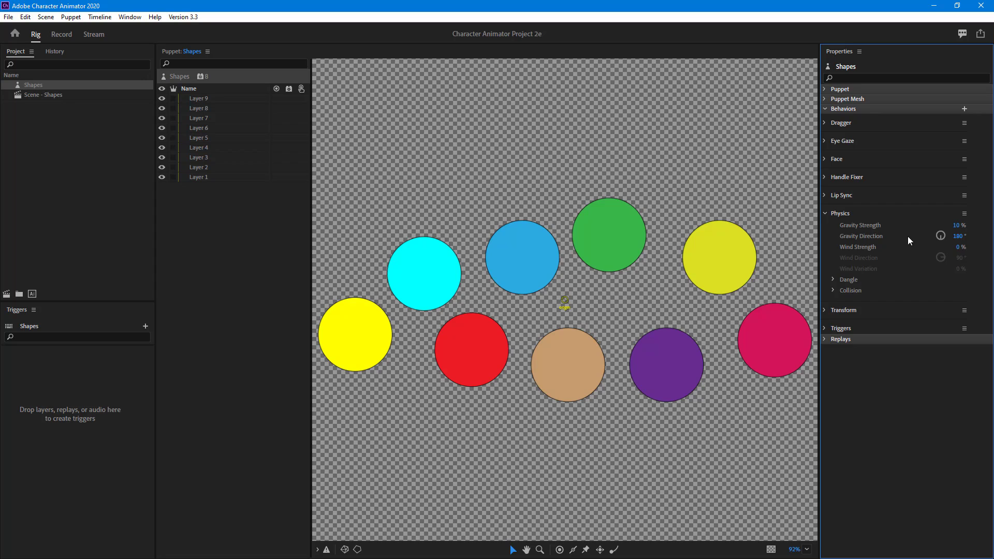
click(825, 214)
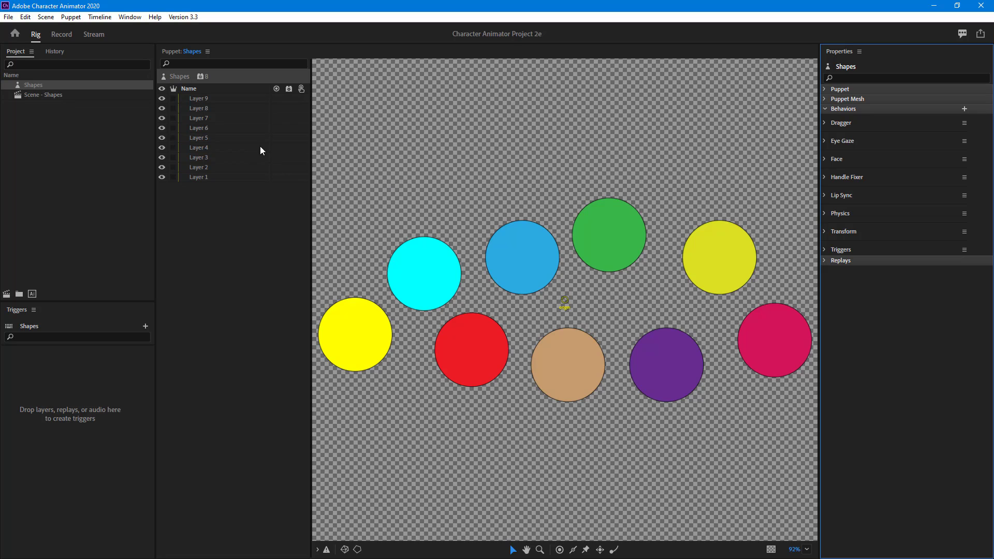
Step: Tag the blue circle (Layer 4) Collide and Dynamic and preview it falling in Record
click(533, 242)
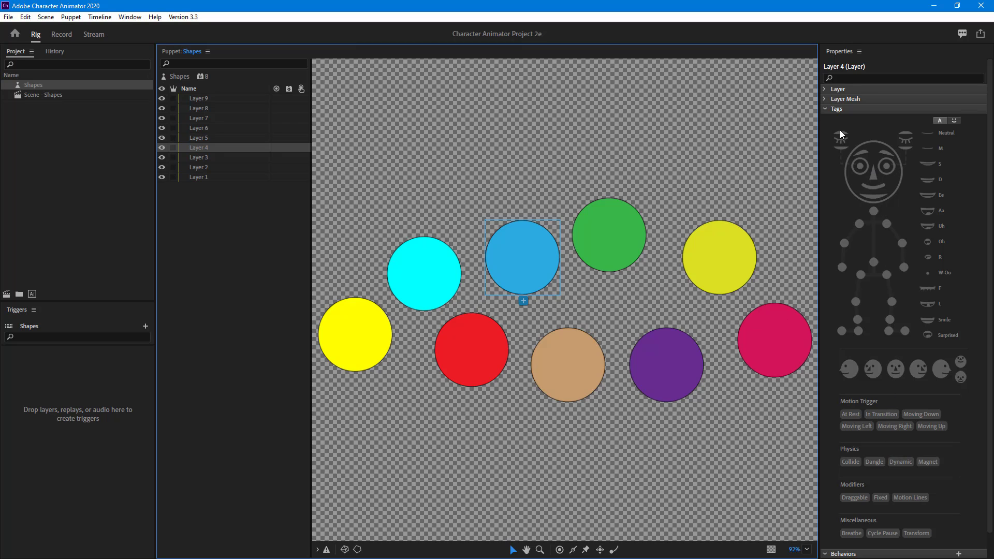
click(826, 109)
click(826, 109)
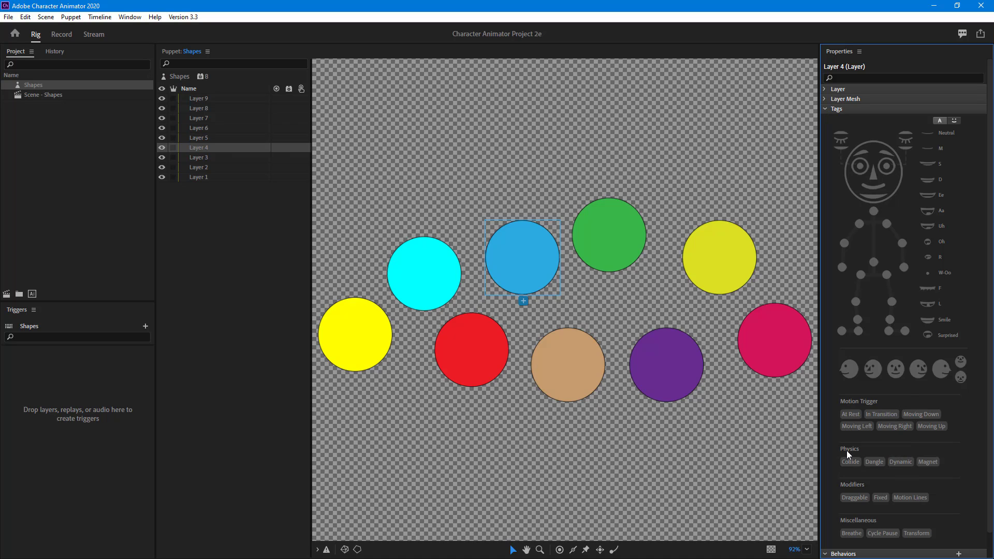
click(900, 462)
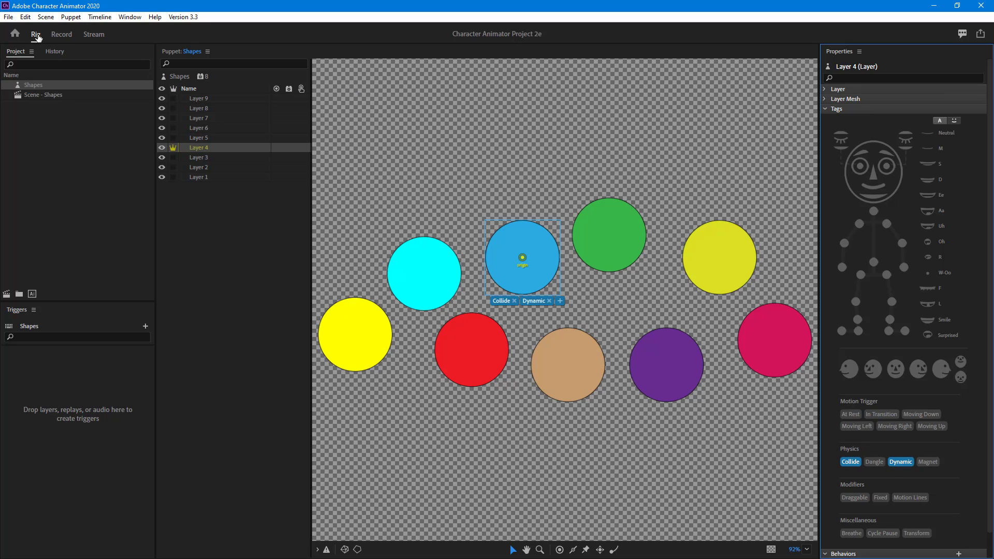
click(59, 39)
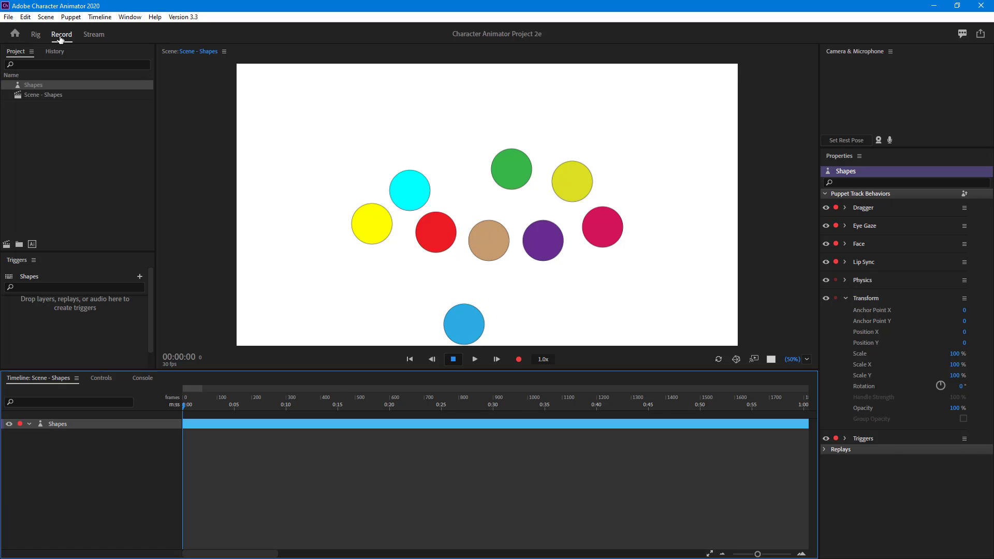
click(35, 35)
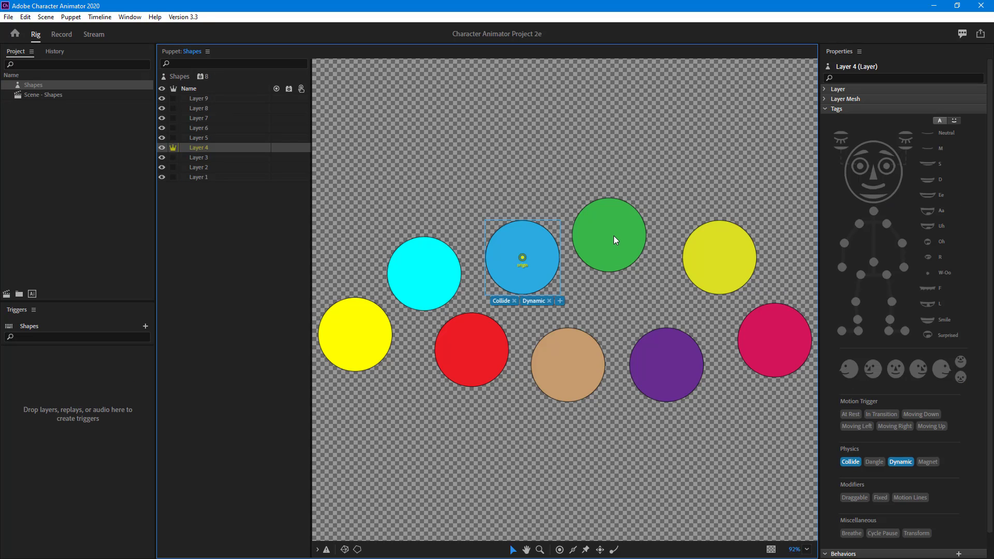
Step: Give the other eight circles, selected together, Collide and Dynamic physics tags
click(614, 236)
shift+click(772, 341)
shift+click(666, 377)
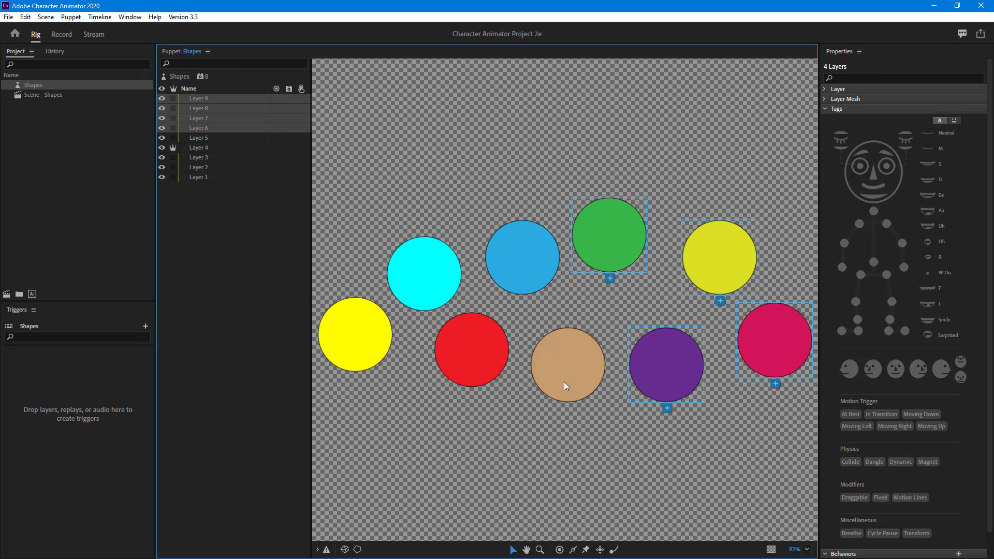
shift+click(563, 381)
shift+click(473, 371)
shift+click(388, 365)
shift+click(432, 275)
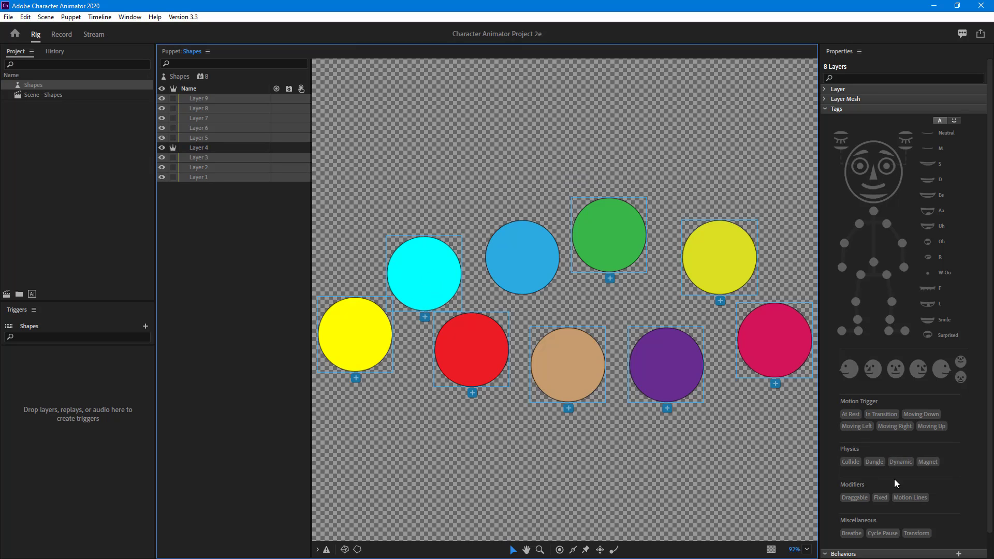
click(900, 462)
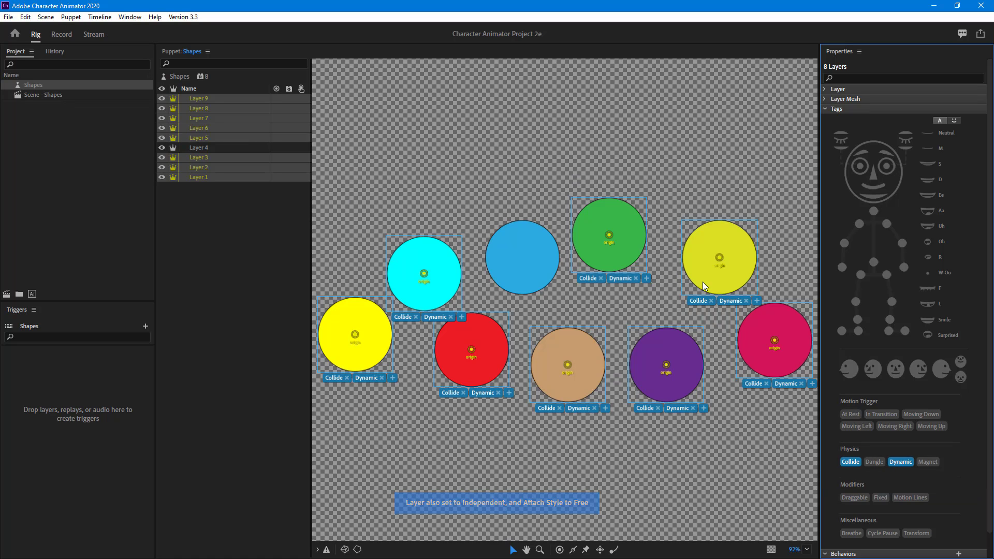
Step: Deselect the circles and replay Scene - Shapes in Record to watch all nine pile up
click(175, 215)
click(63, 35)
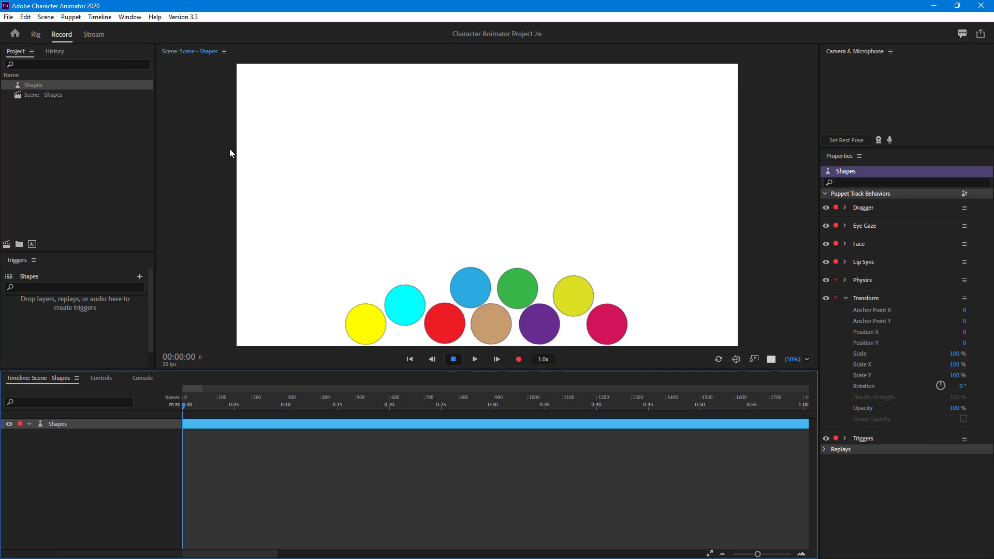
click(721, 359)
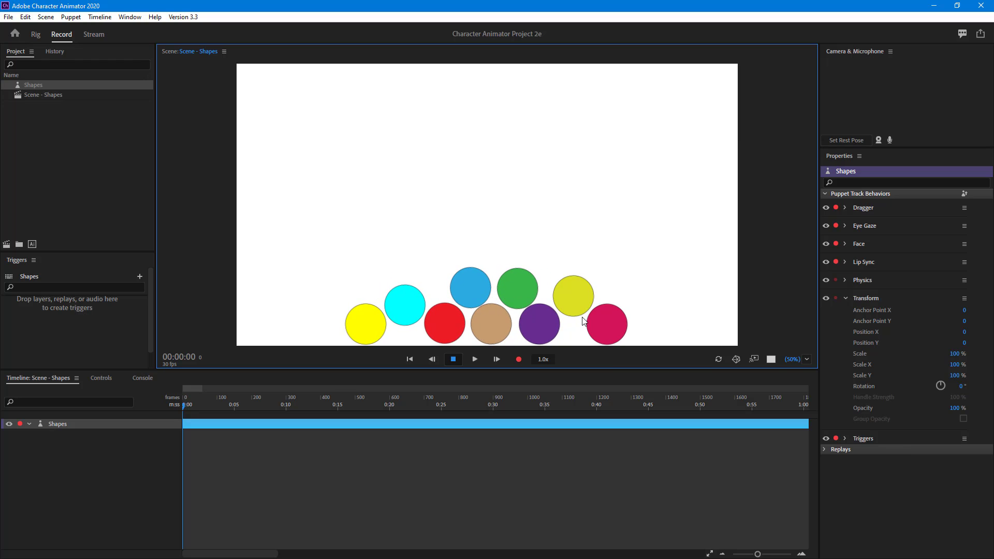
double_click(18, 96)
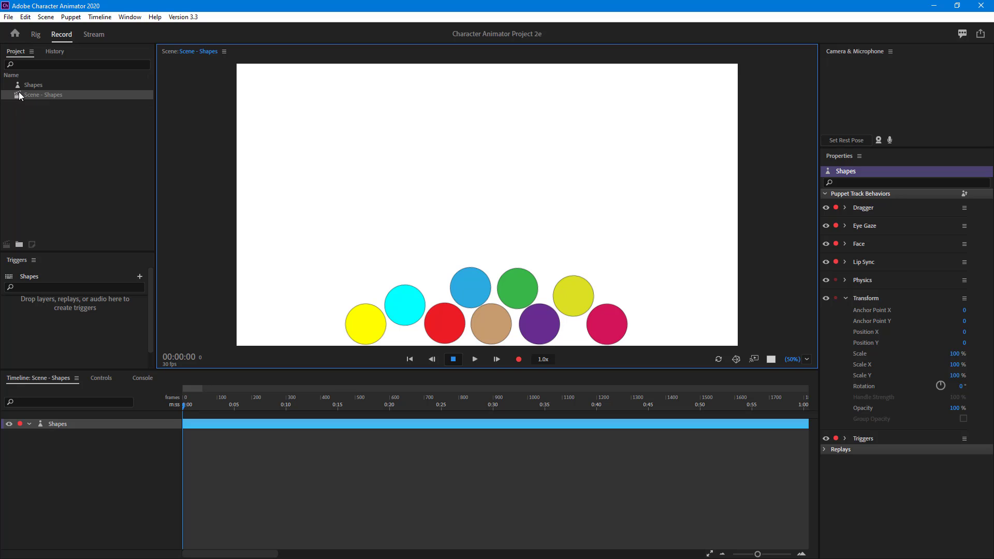
Step: Reopen the puppet in Rig and move the left yellow, cyan, red, tan and blue circles, blue near the top
double_click(18, 83)
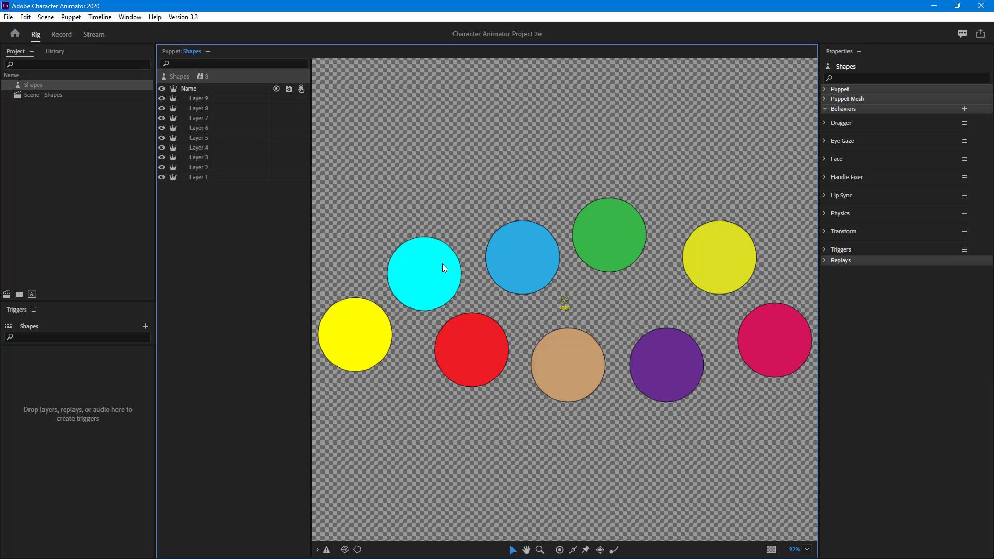
click(414, 282)
drag(331, 327, 319, 312)
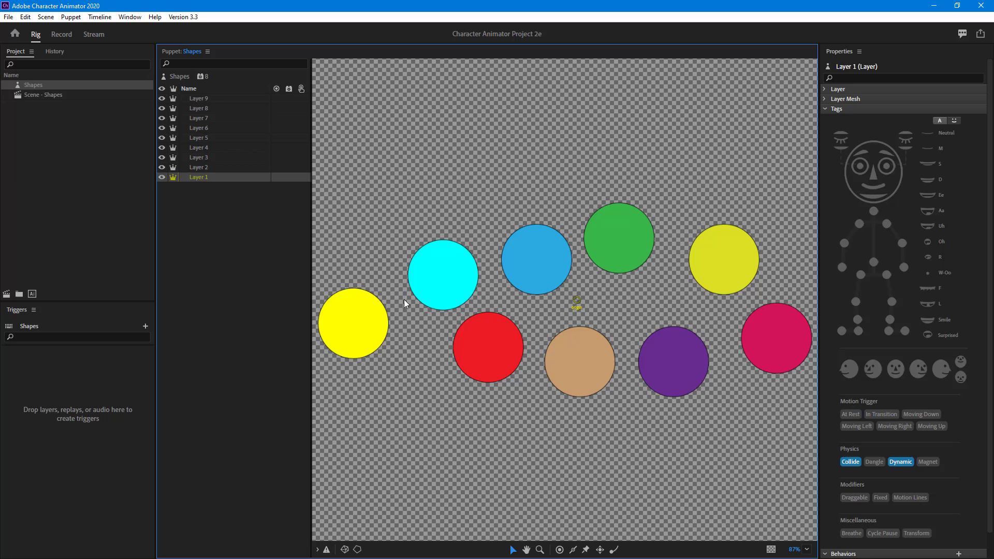
drag(437, 282, 429, 302)
click(501, 331)
drag(501, 337, 520, 333)
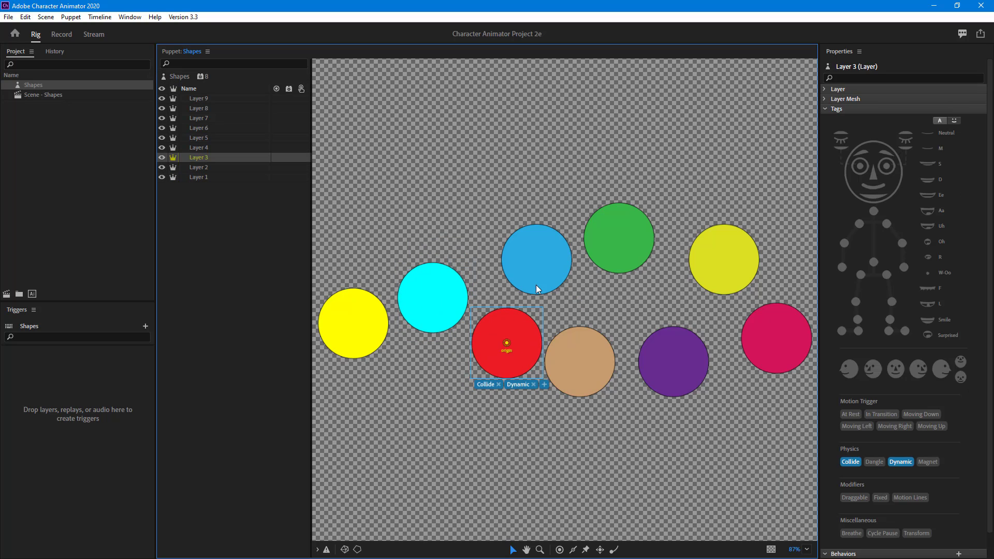
drag(600, 374, 635, 336)
drag(554, 287, 536, 164)
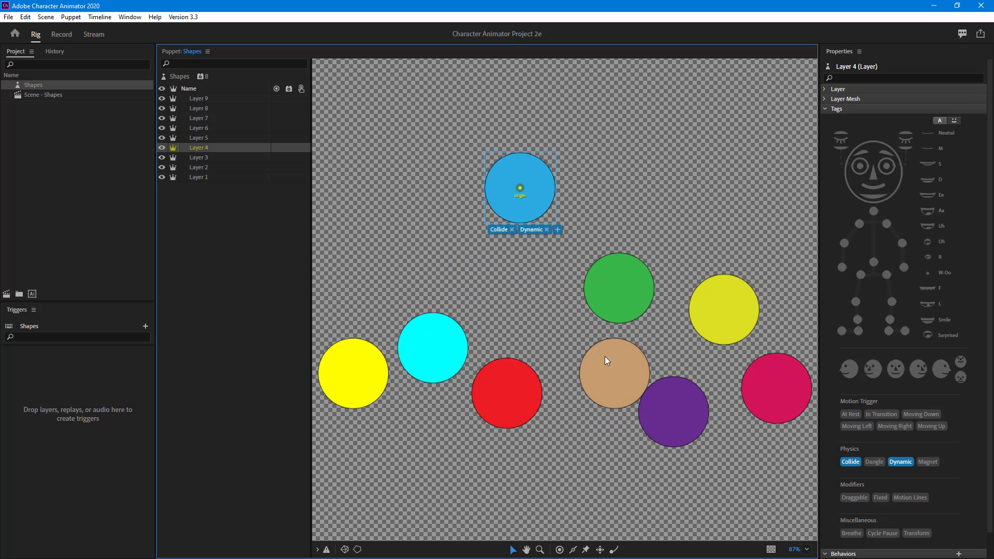
Step: Reposition the tan, red, green, right yellow, purple and magenta circles into scattered spots
drag(606, 362, 575, 462)
click(508, 383)
drag(510, 393, 501, 405)
drag(628, 263, 686, 204)
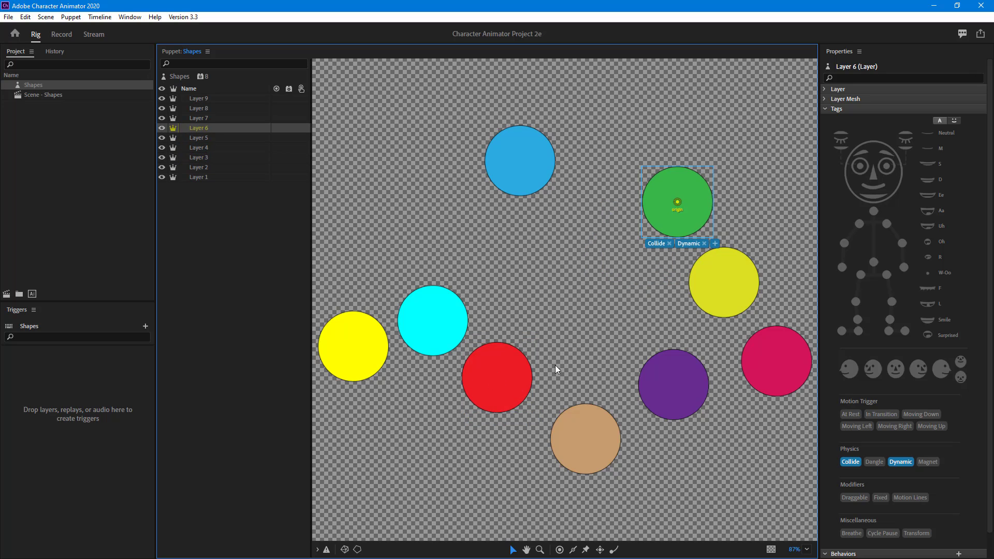
click(525, 370)
drag(525, 370, 565, 347)
drag(743, 288, 771, 249)
drag(675, 406, 679, 473)
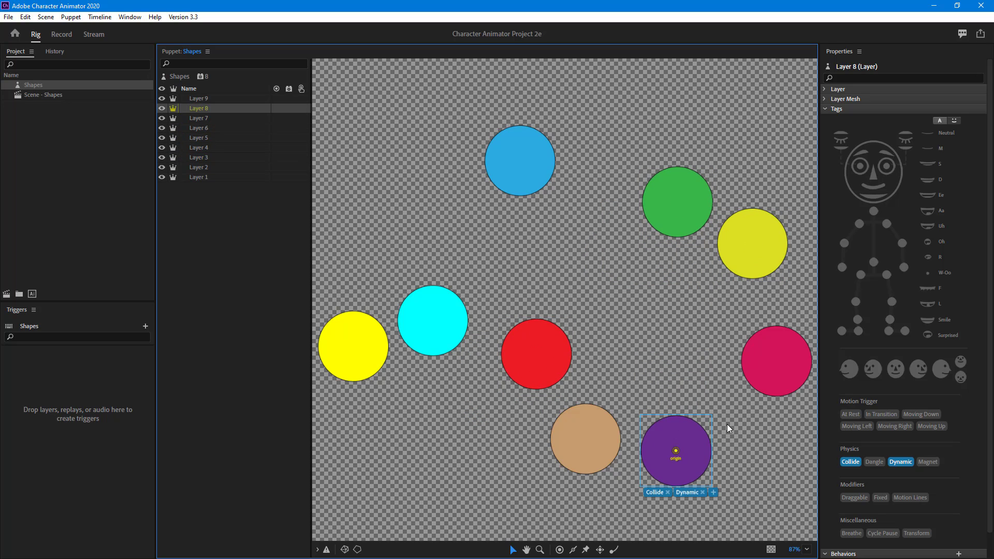
drag(777, 367, 695, 346)
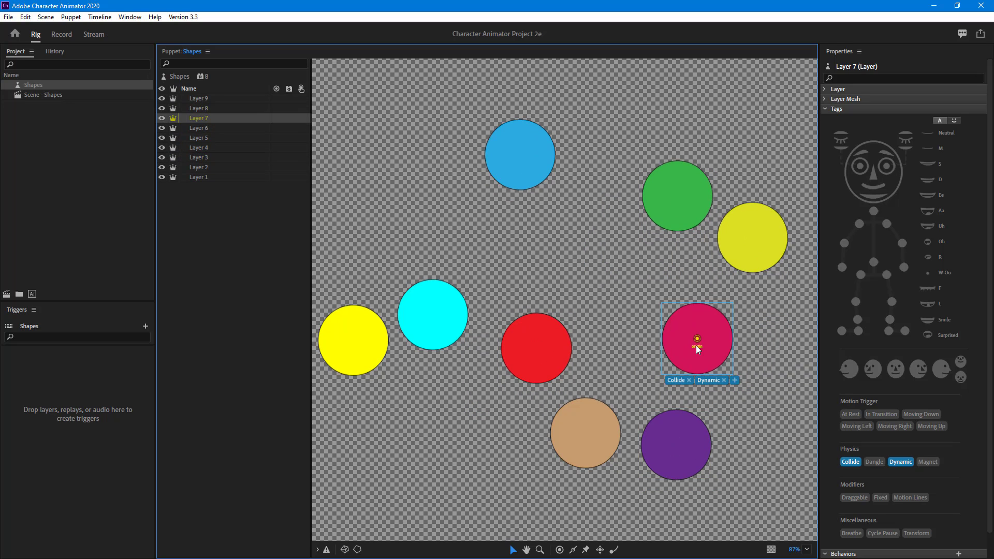
Step: Play Scene - Shapes in Record to watch the rearranged circles fall and stack at the bottom
click(62, 35)
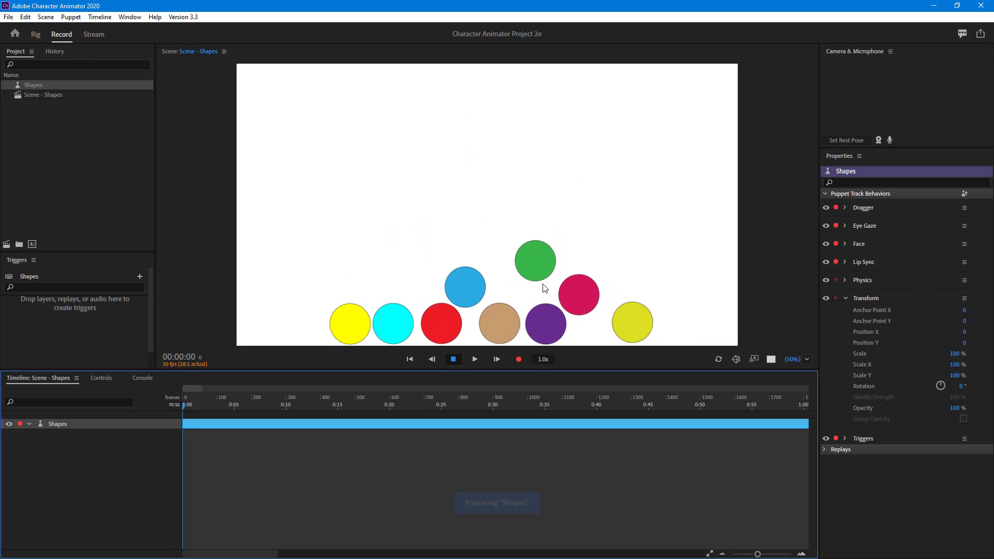